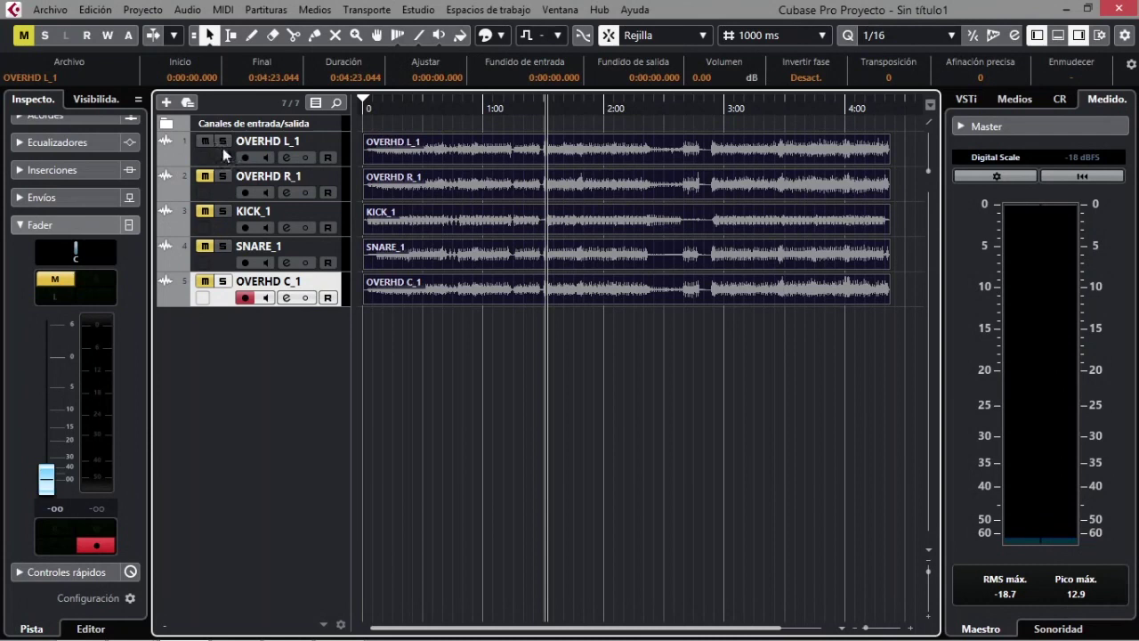
# Solo the OVERHD L_1 track and pan it hard left.
pyautogui.click(222, 141)
pyautogui.click(225, 157)
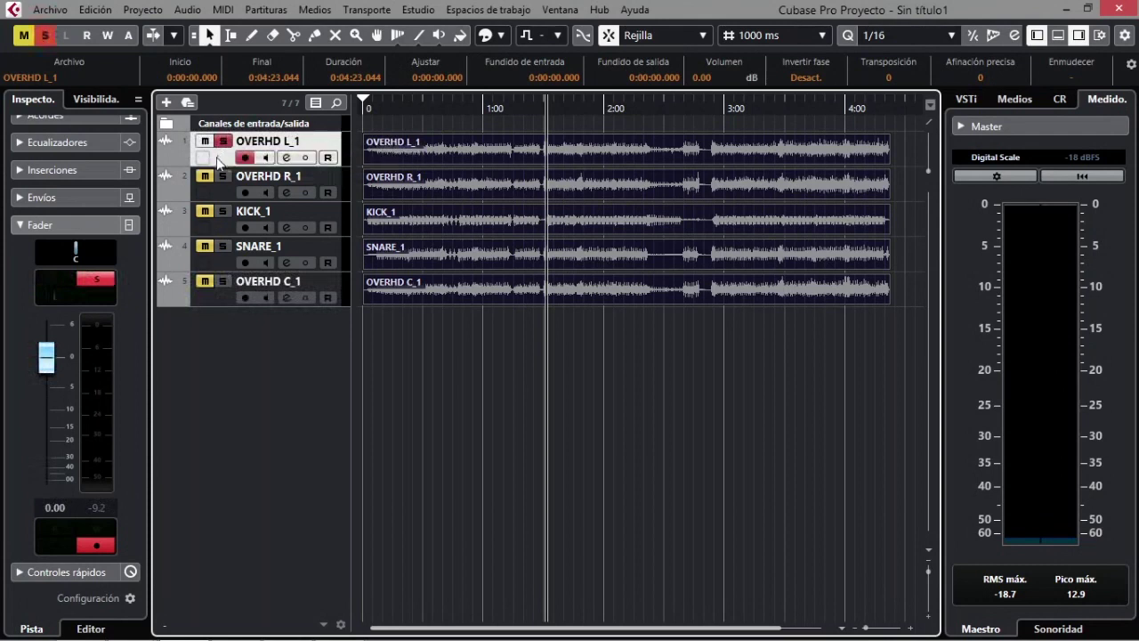
pyautogui.moveTo(75, 255); pyautogui.dragTo(37, 254)
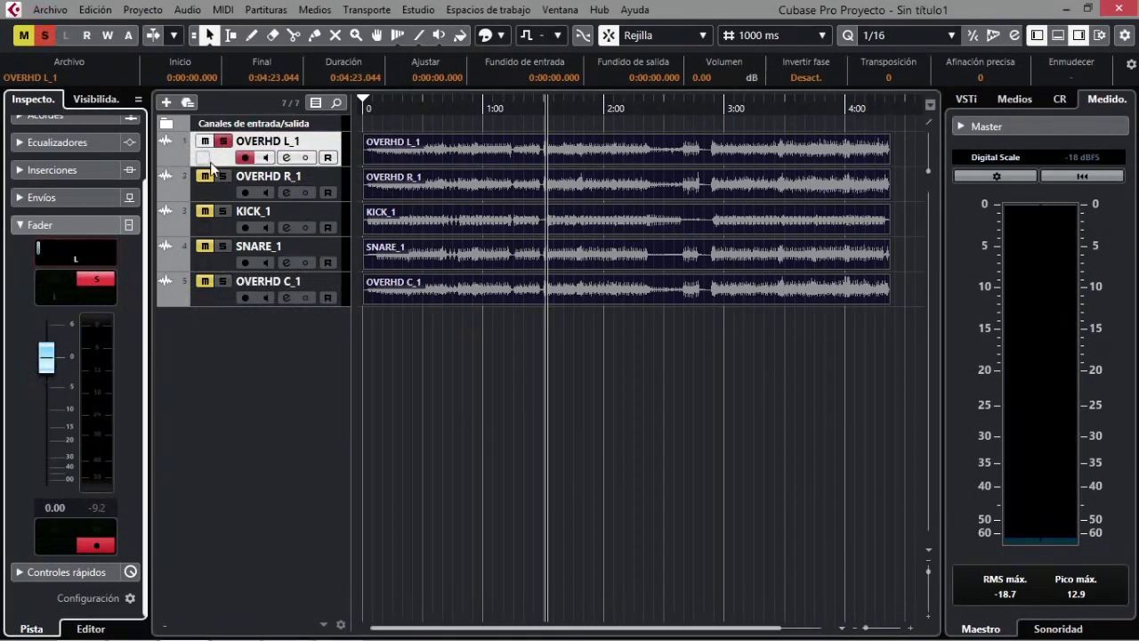
# Pan the OVERHD R_1 track hard right, and unmute and solo it.
pyautogui.click(224, 194)
pyautogui.moveTo(89, 256); pyautogui.dragTo(114, 256)
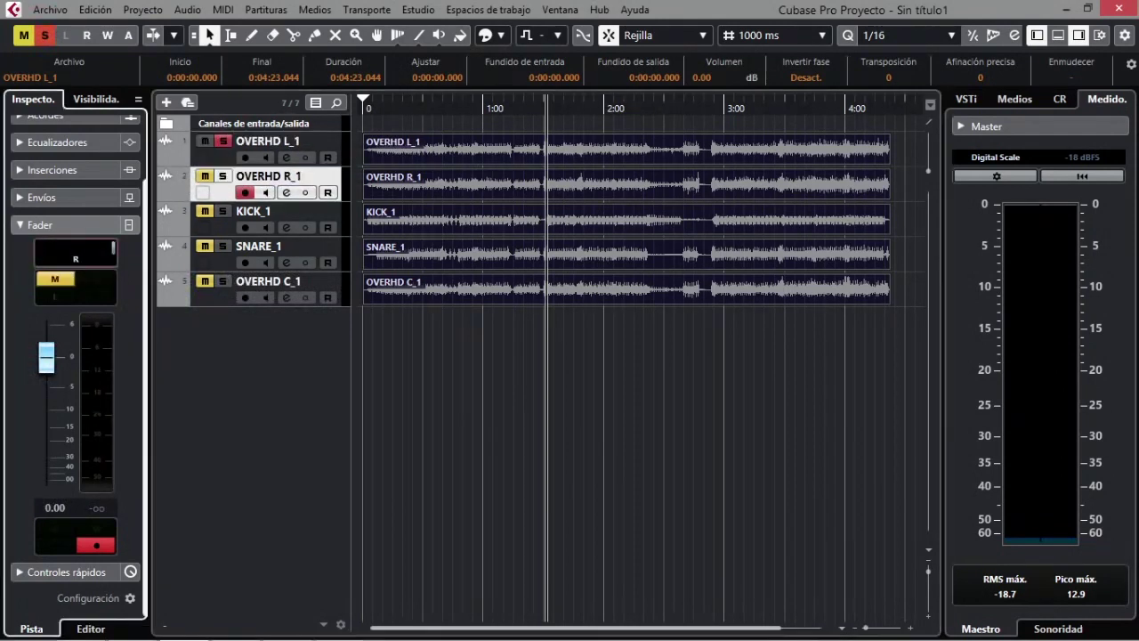
pyautogui.click(204, 175)
pyautogui.click(223, 175)
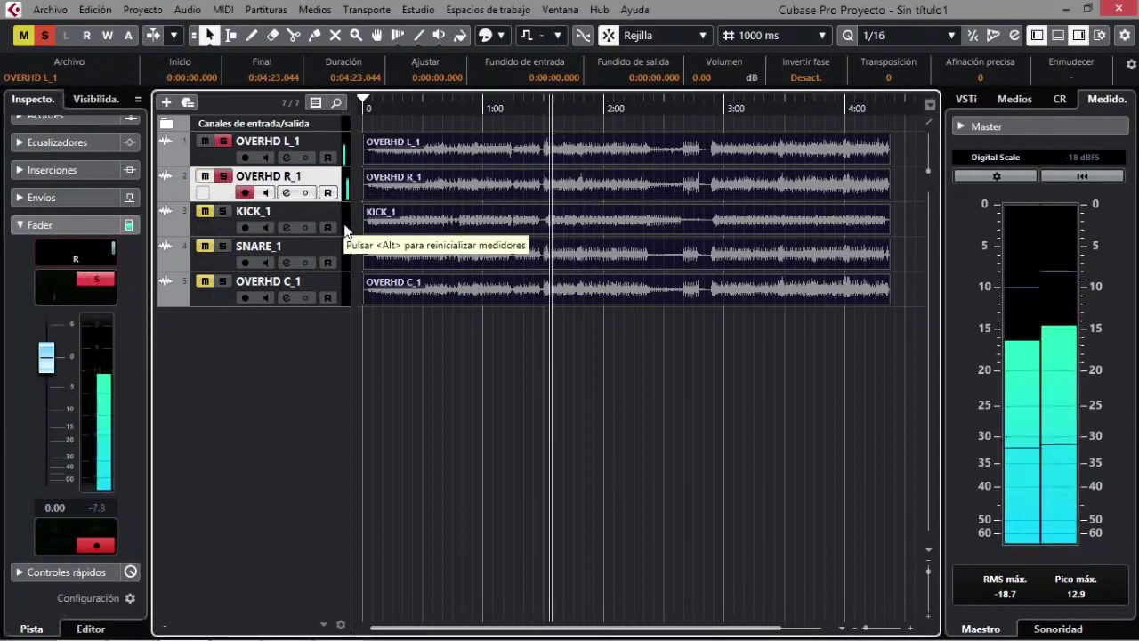
# Compare the channel levels of OVERHD L_1 and OVERHD R_1 during playback.
pyautogui.click(401, 250)
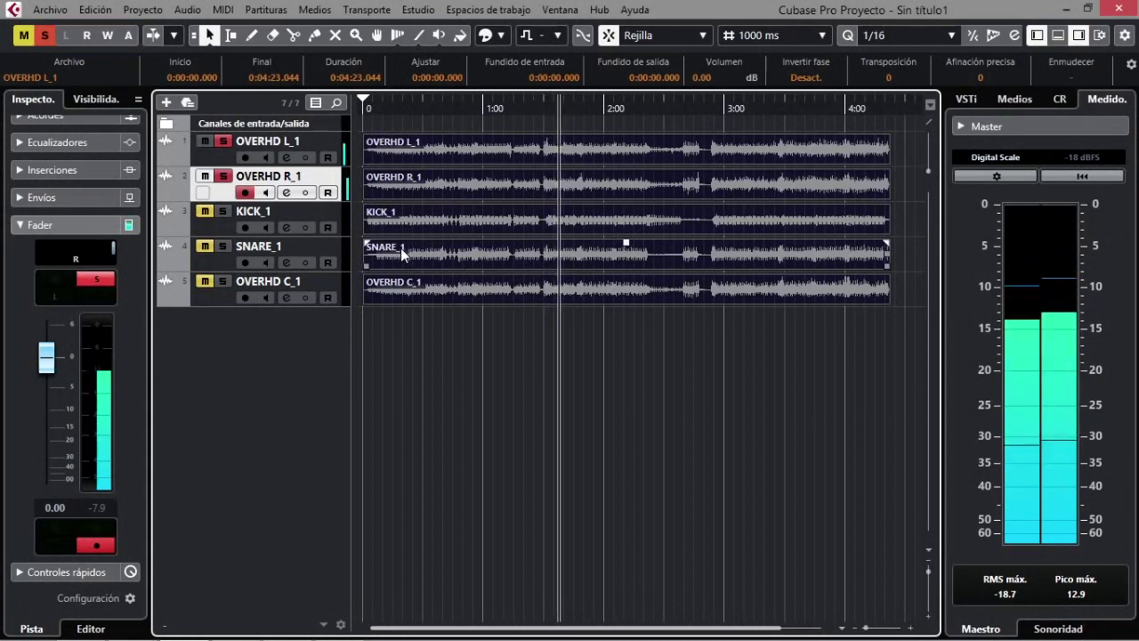
pyautogui.click(230, 151)
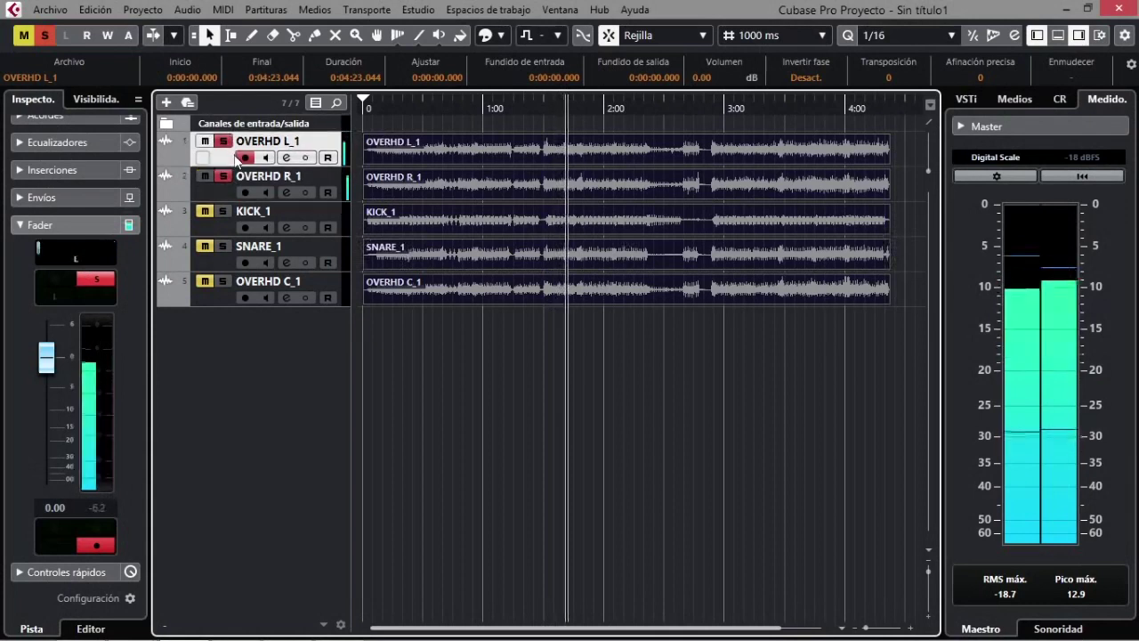
pyautogui.click(243, 193)
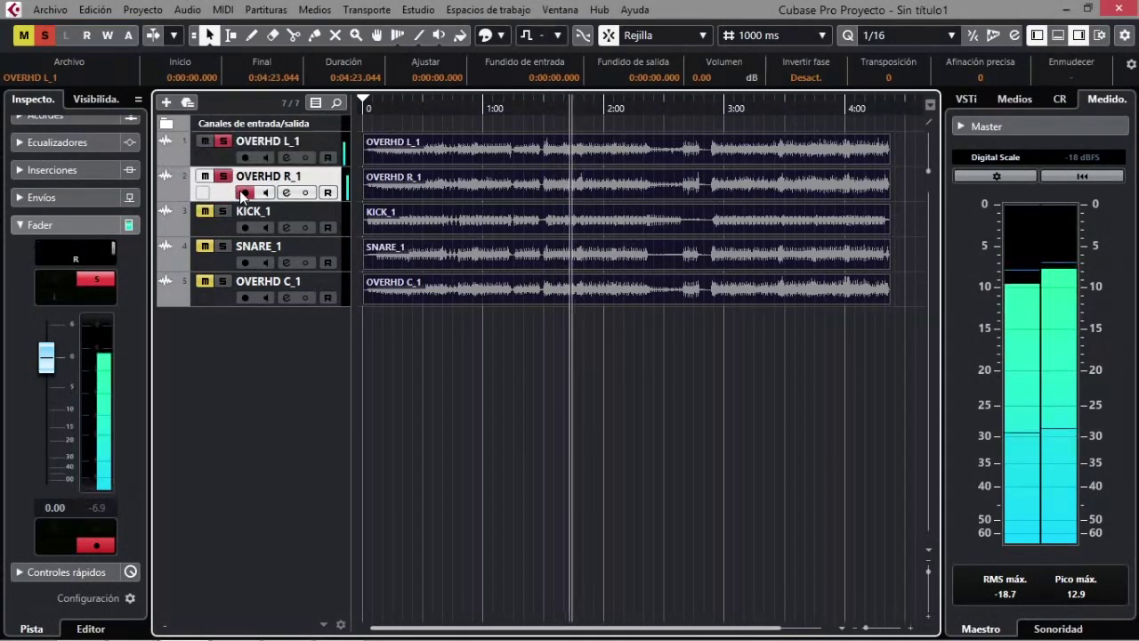
pyautogui.press('space')
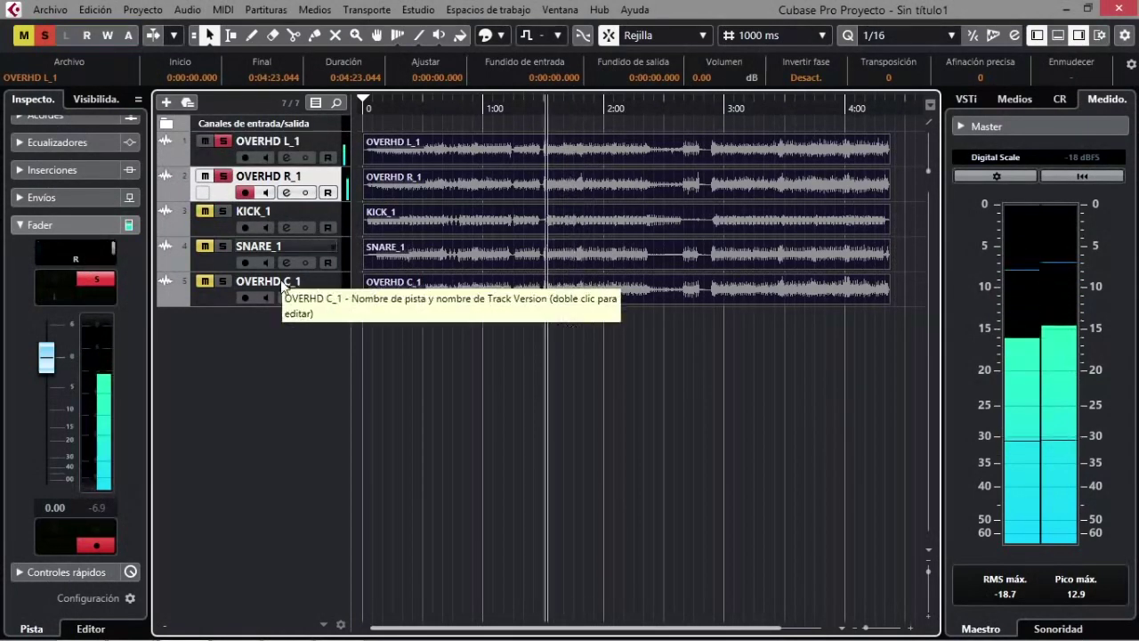
# Play the soloed overheads from just before 1:00 and set the OVERHD R_1 fader to -0.12 dB.
pyautogui.click(464, 350)
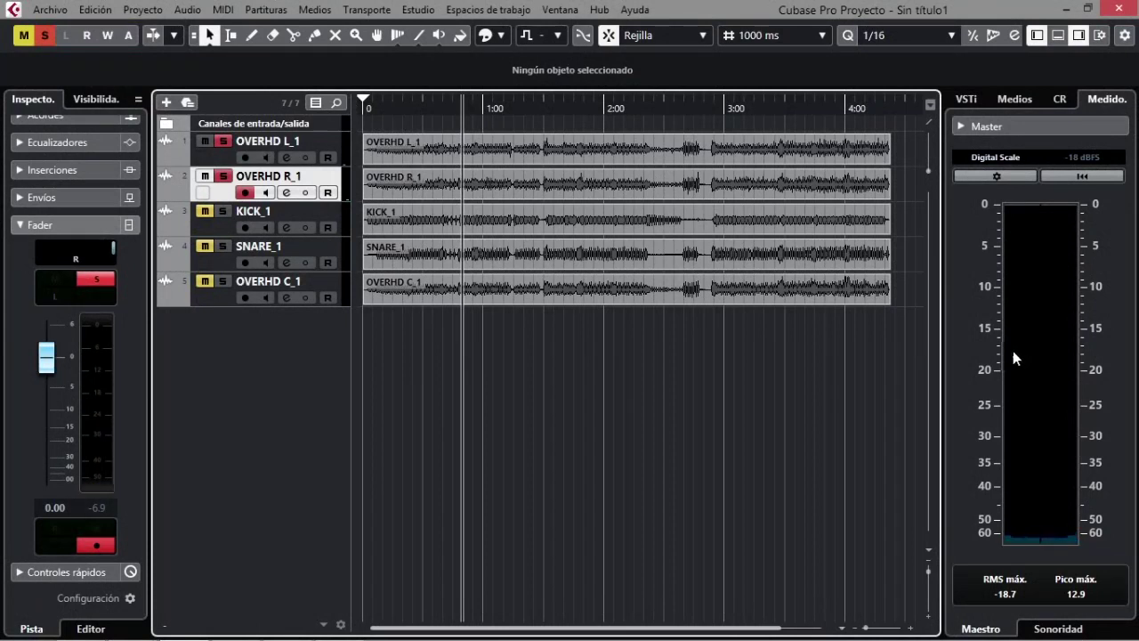
pyautogui.press('space')
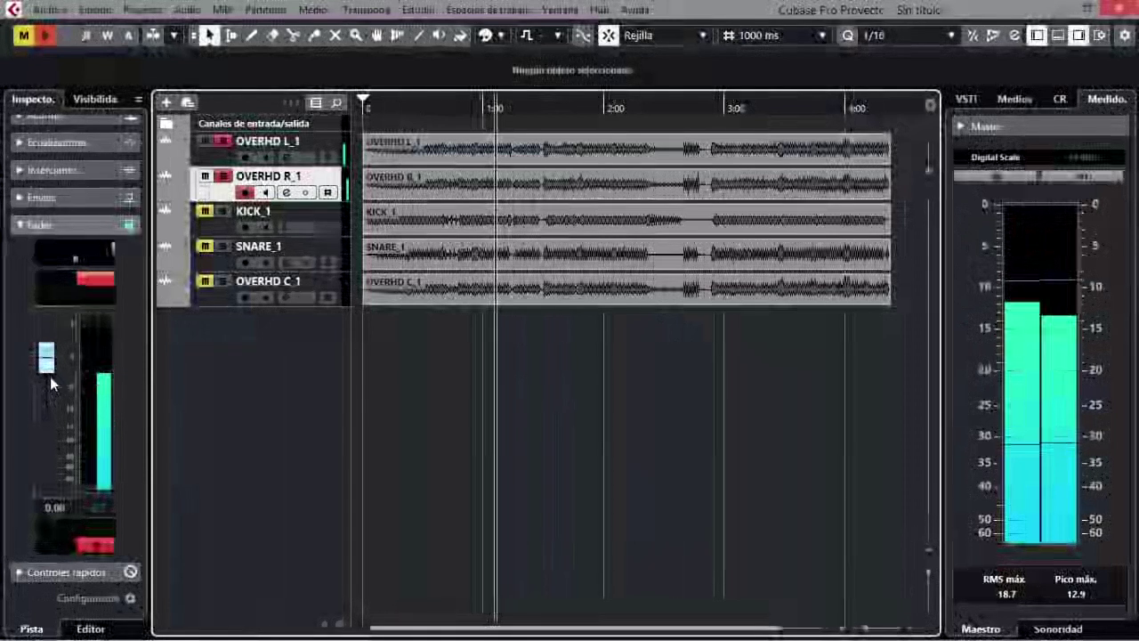
pyautogui.moveTo(50, 377); pyautogui.dragTo(51, 381)
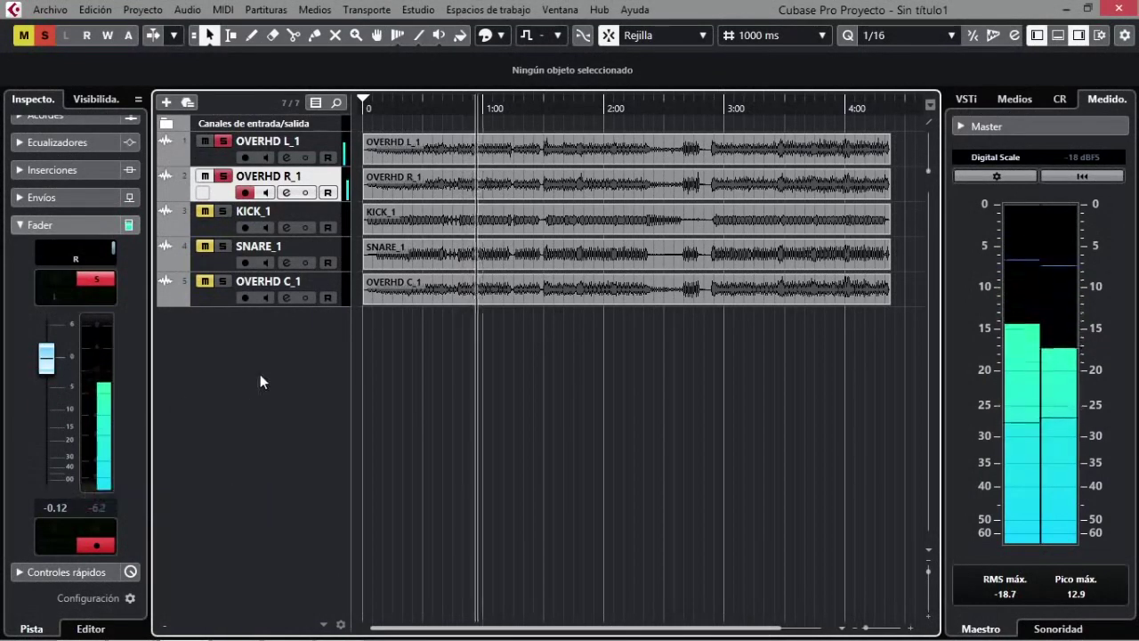
pyautogui.press('space')
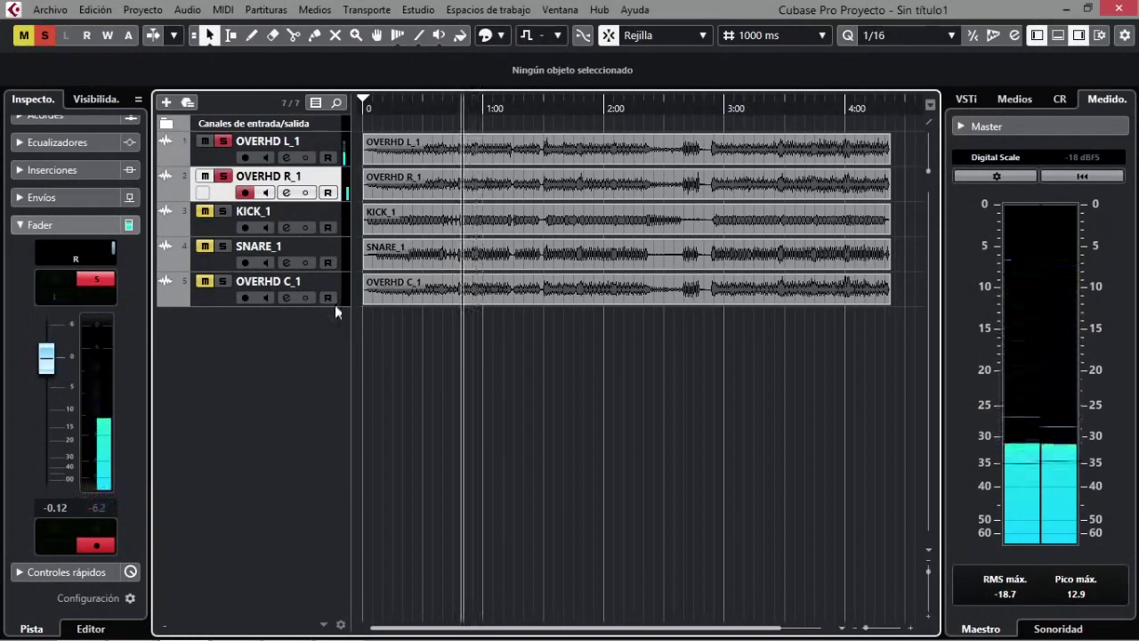
# Add a stereo group channel named "oh st" for the OVERHD L_1 and OVERHD R_1 tracks, with output to Stereo Out.
pyautogui.keyDown('ctrl'); pyautogui.click(267, 142); pyautogui.keyUp('ctrl')
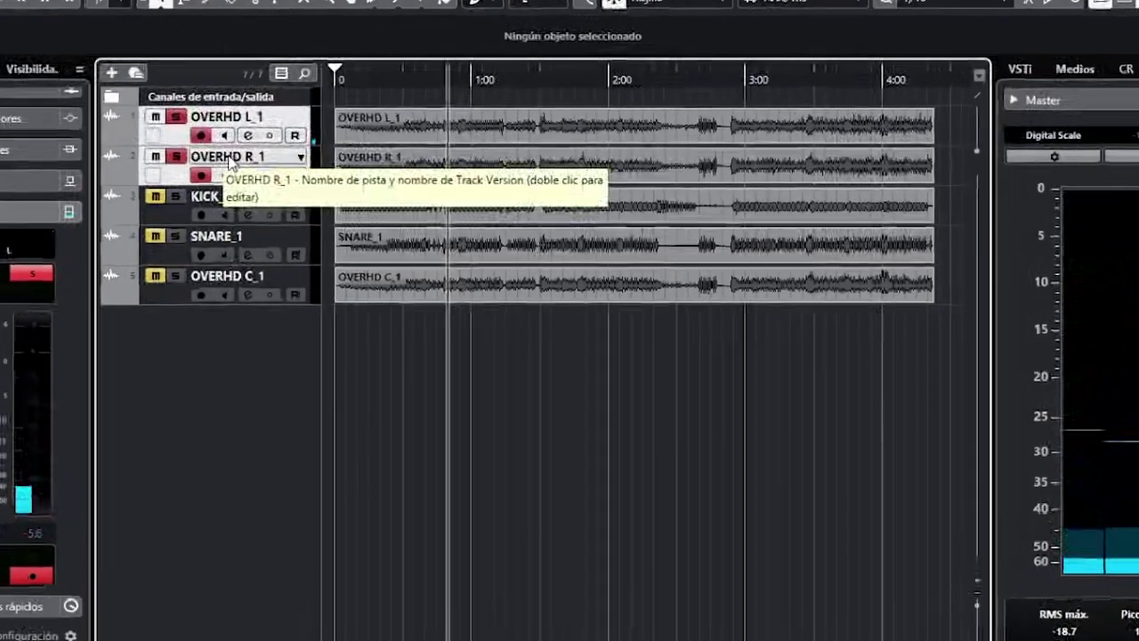
pyautogui.rightClick(230, 160)
pyautogui.moveTo(654, 178)
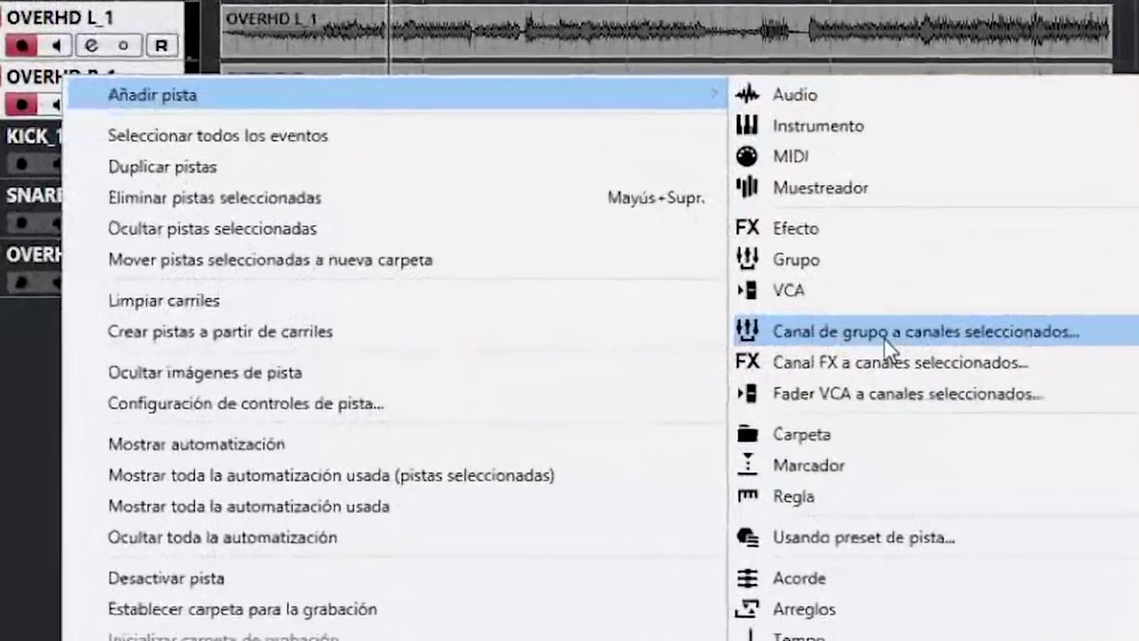
pyautogui.click(819, 334)
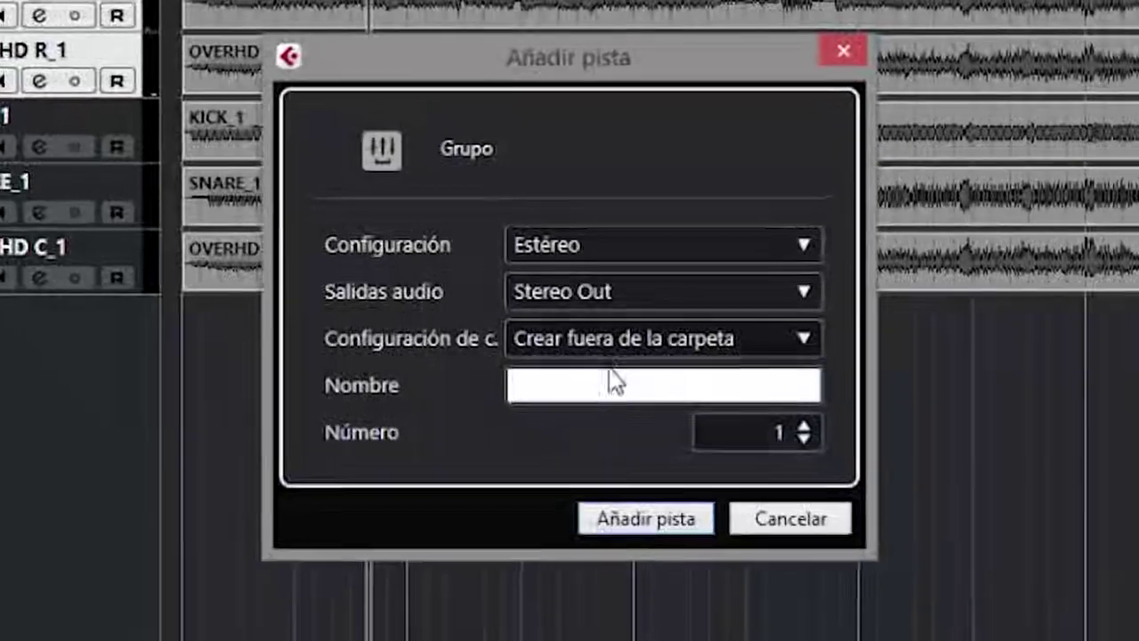
pyautogui.write('o')
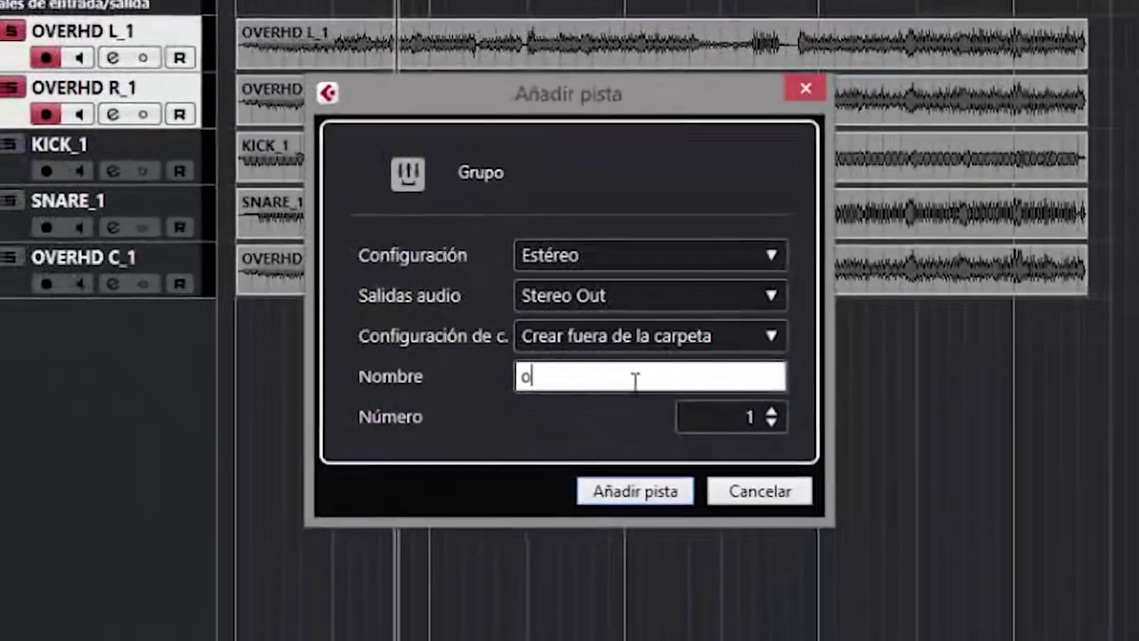
pyautogui.write('h st')
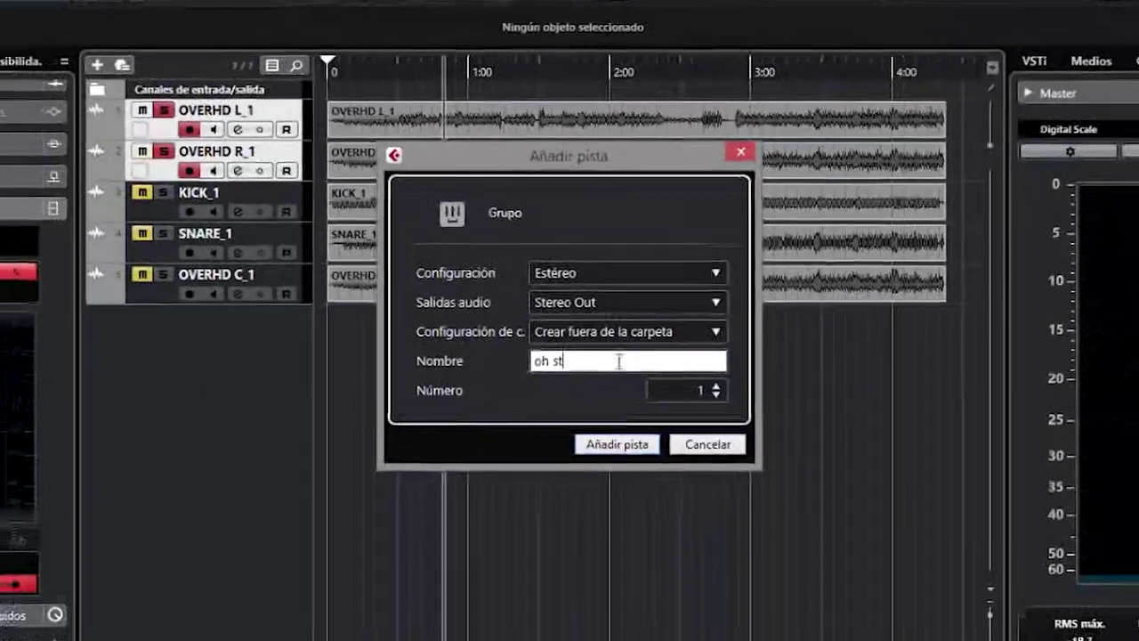
pyautogui.press('Return')
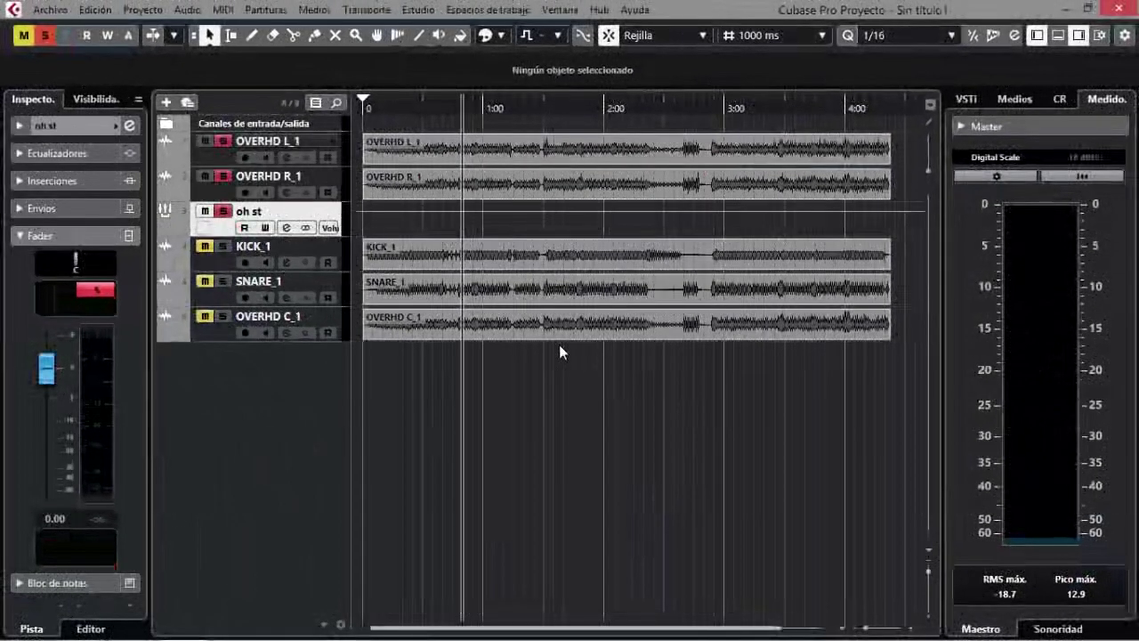
# Audition the oh st group and look through its channel settings.
pyautogui.press('space')
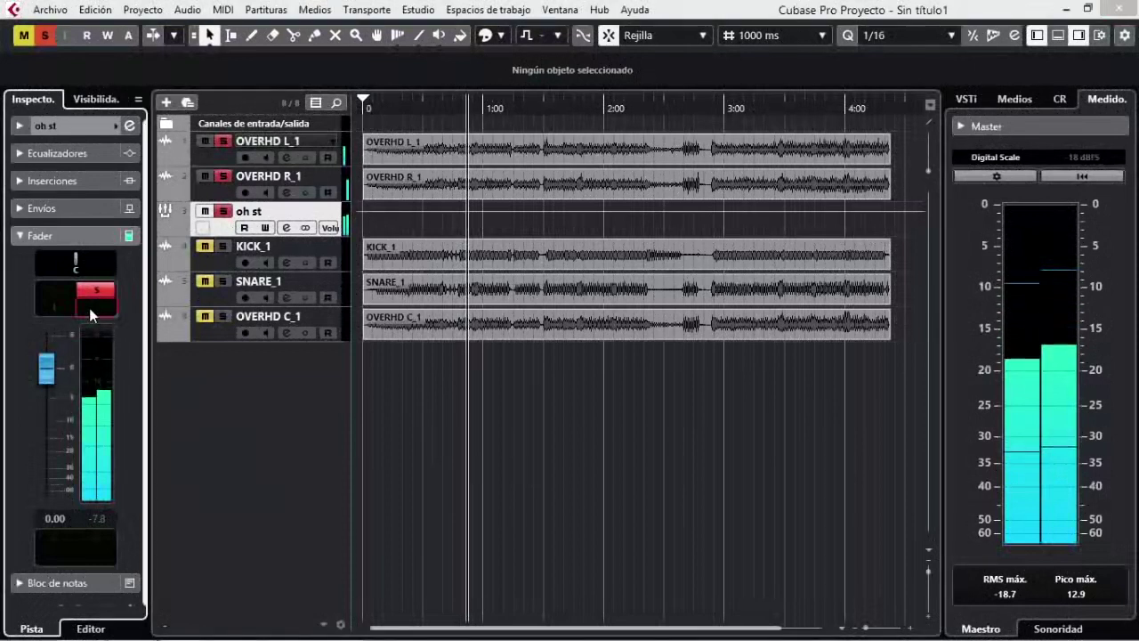
pyautogui.click(285, 227)
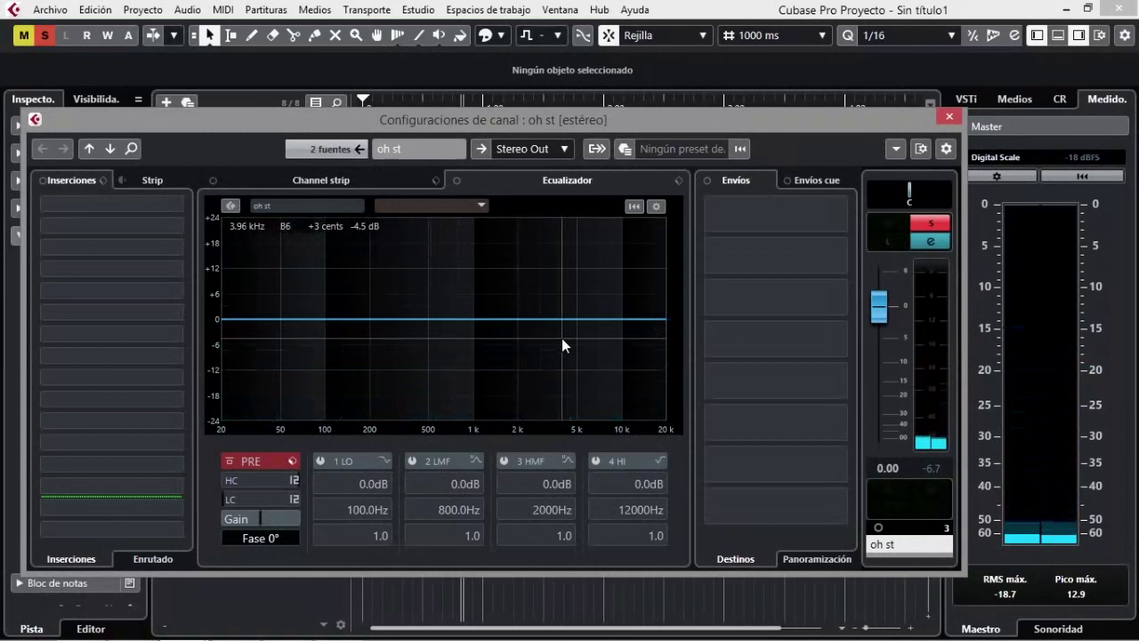
pyautogui.click(949, 116)
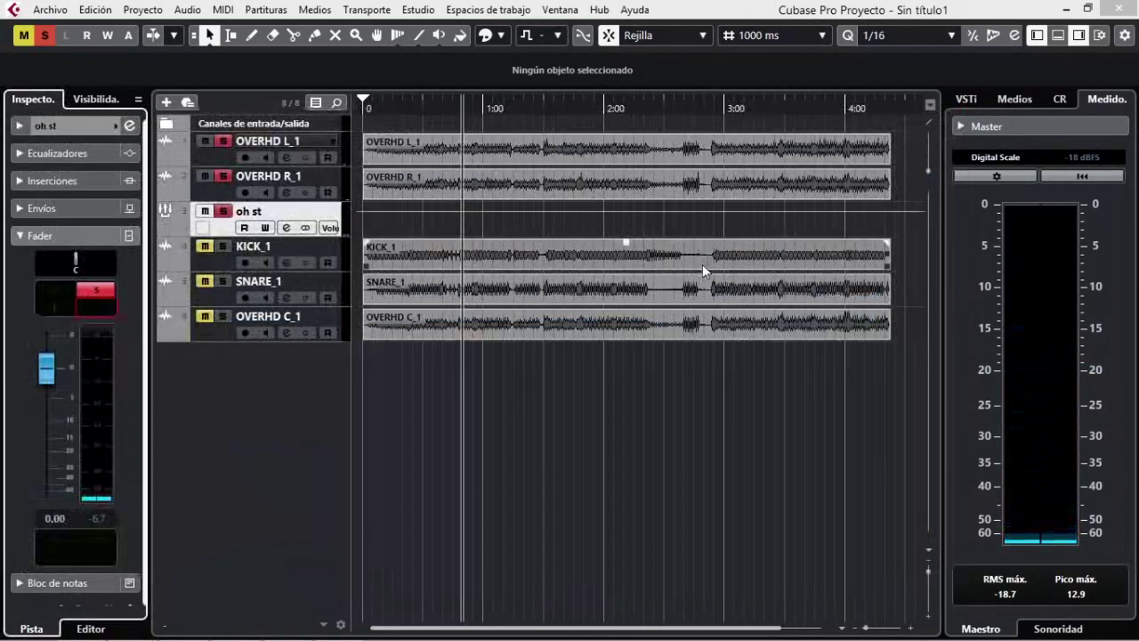
# Solo KICK_1 with its fader at minus infinity and audition the mix from just before 1:00.
pyautogui.click(220, 259)
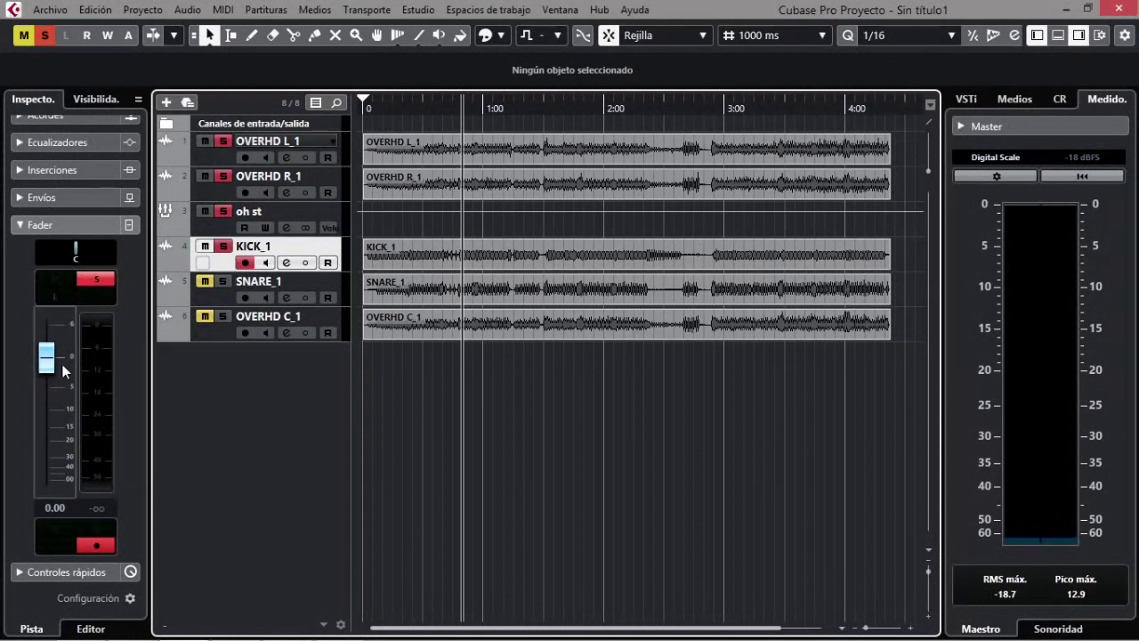
pyautogui.moveTo(48, 360); pyautogui.dragTo(42, 532)
pyautogui.press('space')
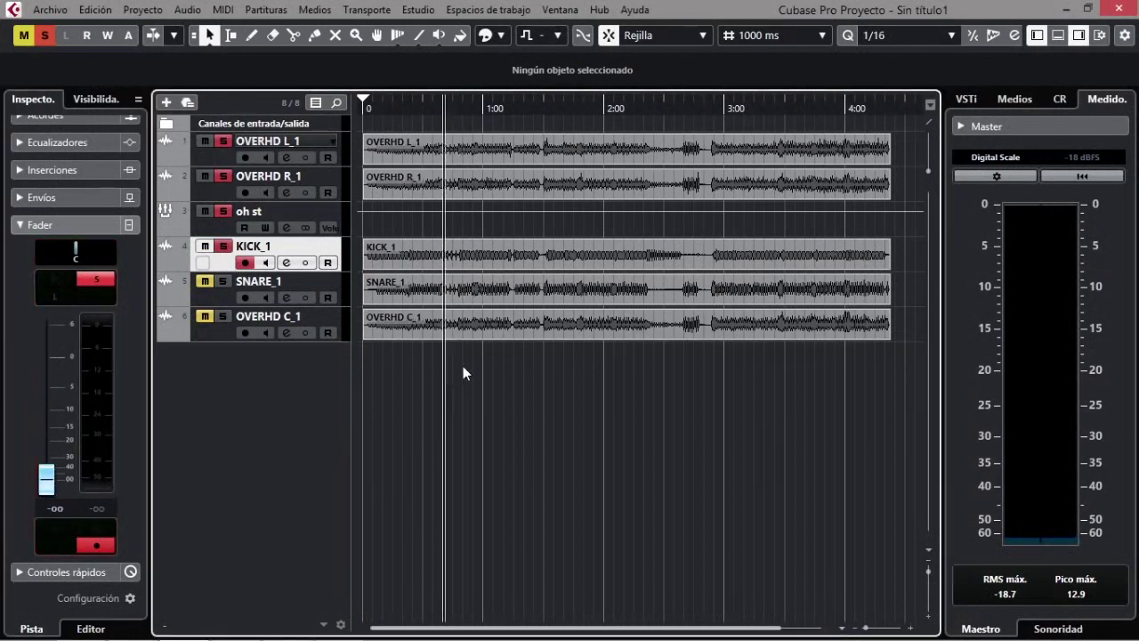
pyautogui.click(459, 478)
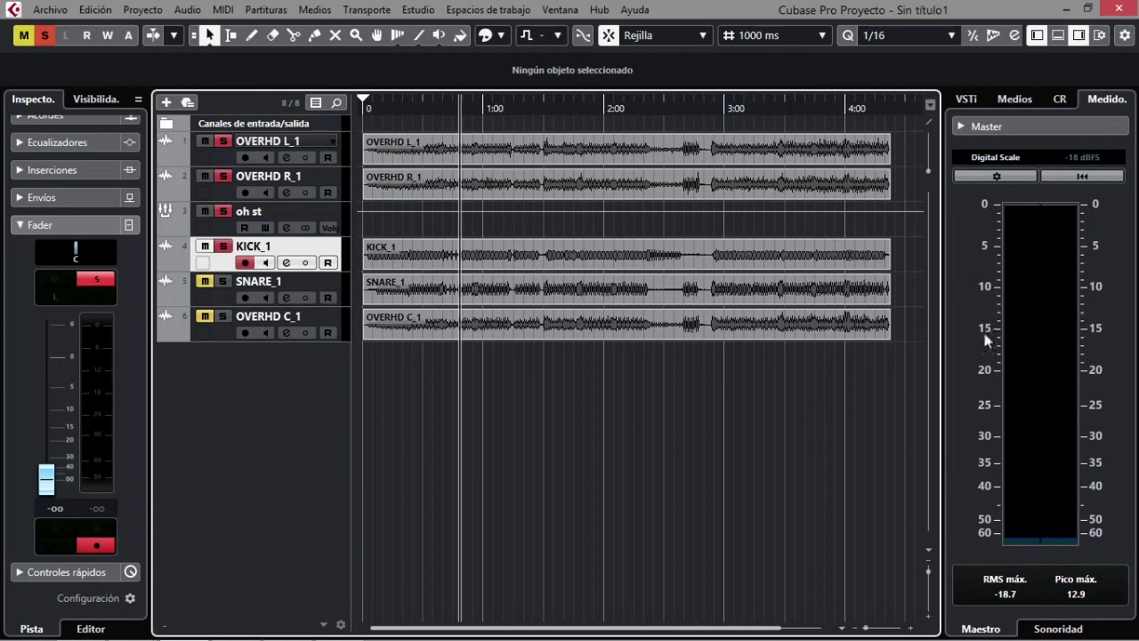
pyautogui.press('space')
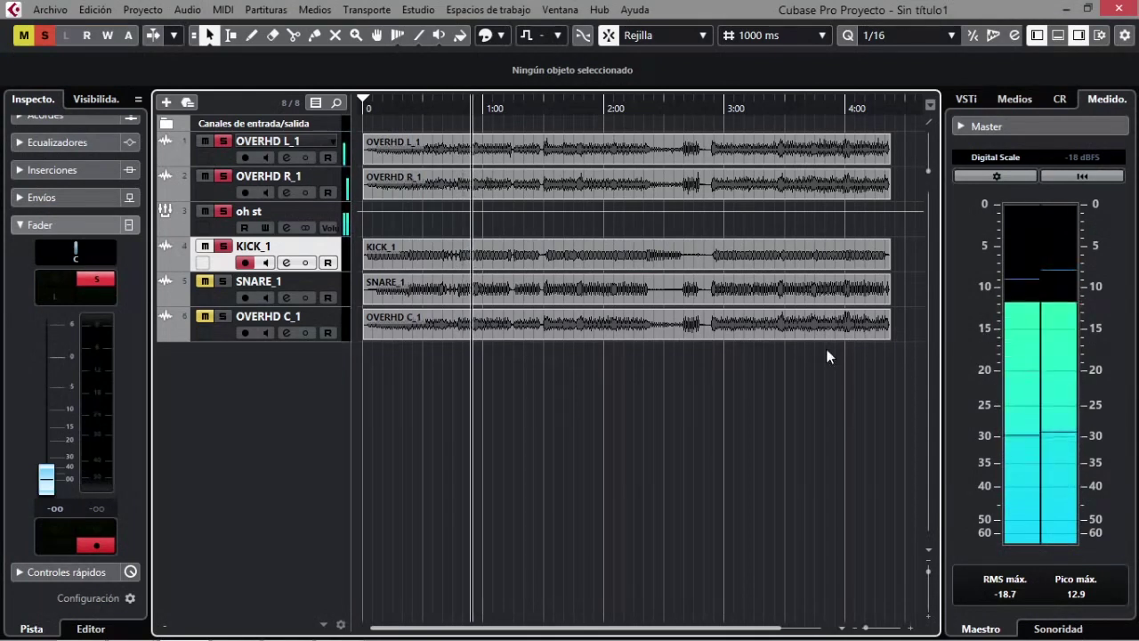
pyautogui.press('space')
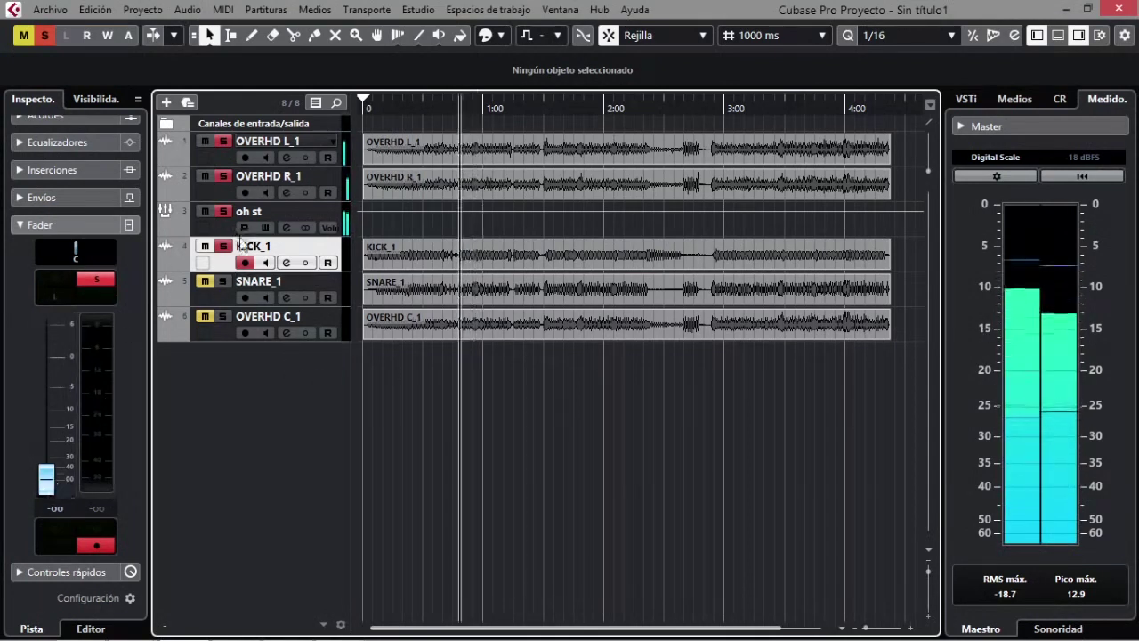
# Clear all solos, mute KICK_1 and leave both side overhead tracks and the oh st group unmuted.
pyautogui.click(222, 246)
pyautogui.click(204, 245)
pyautogui.click(44, 35)
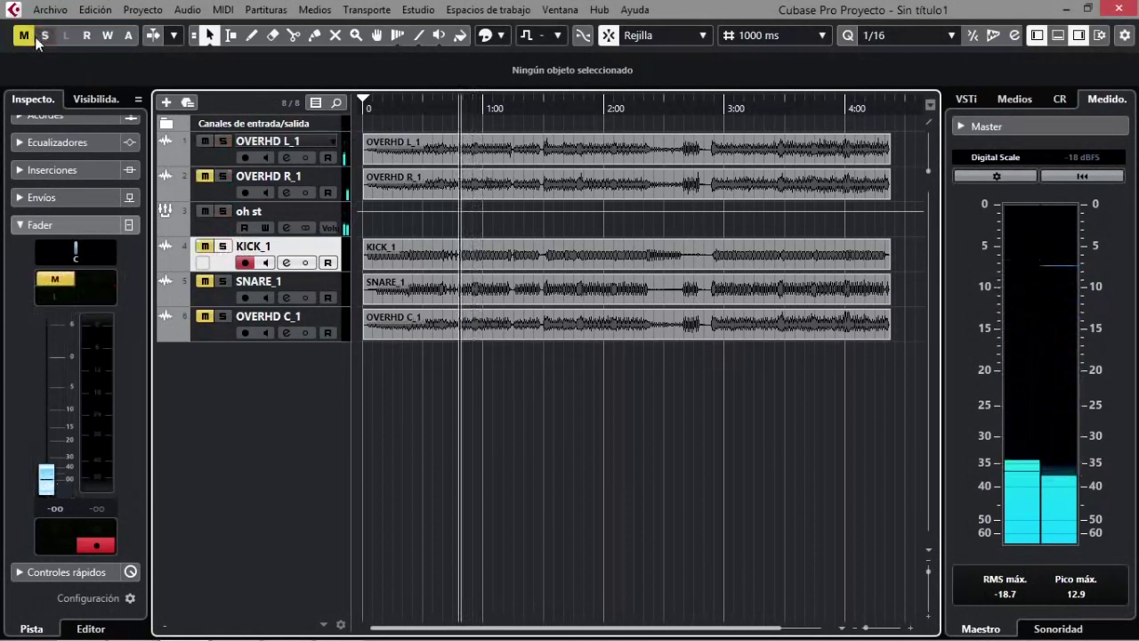
pyautogui.click(23, 34)
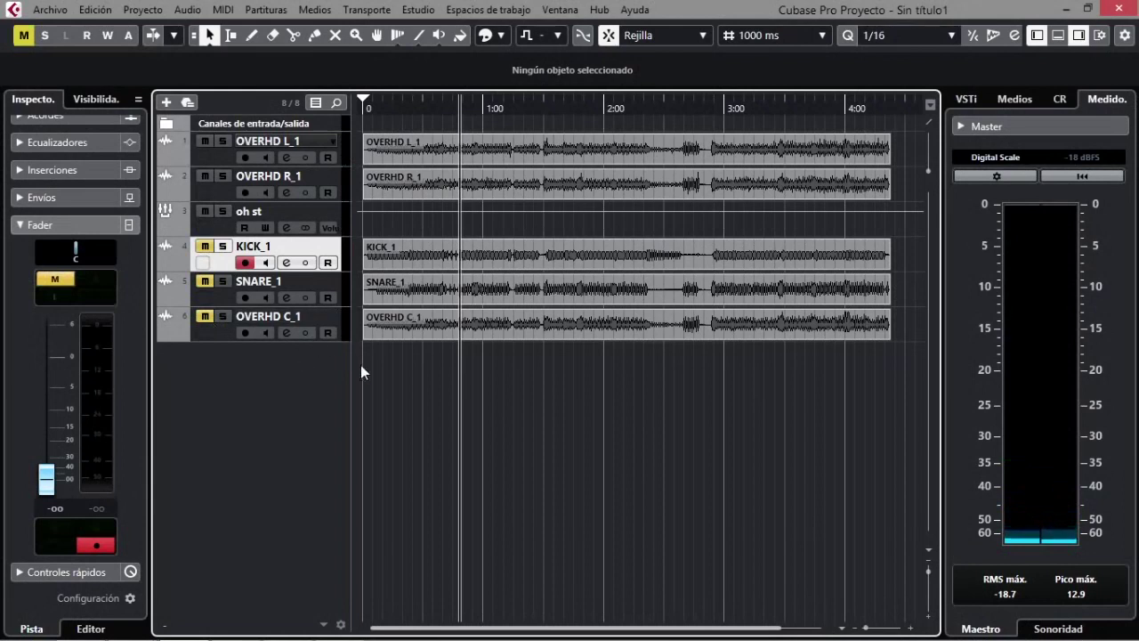
# Unmute KICK_1 during playback and raise its fader to -2.10 dB to blend it with the overheads.
pyautogui.press('space')
pyautogui.click(205, 245)
pyautogui.moveTo(46, 481); pyautogui.dragTo(65, 371)
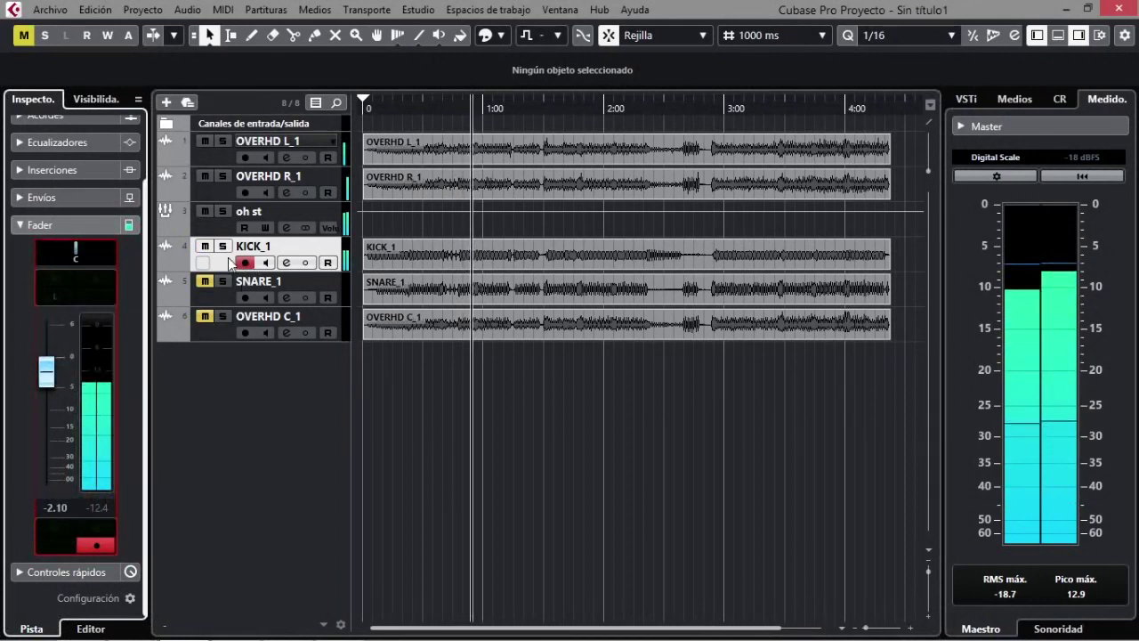
pyautogui.press('space')
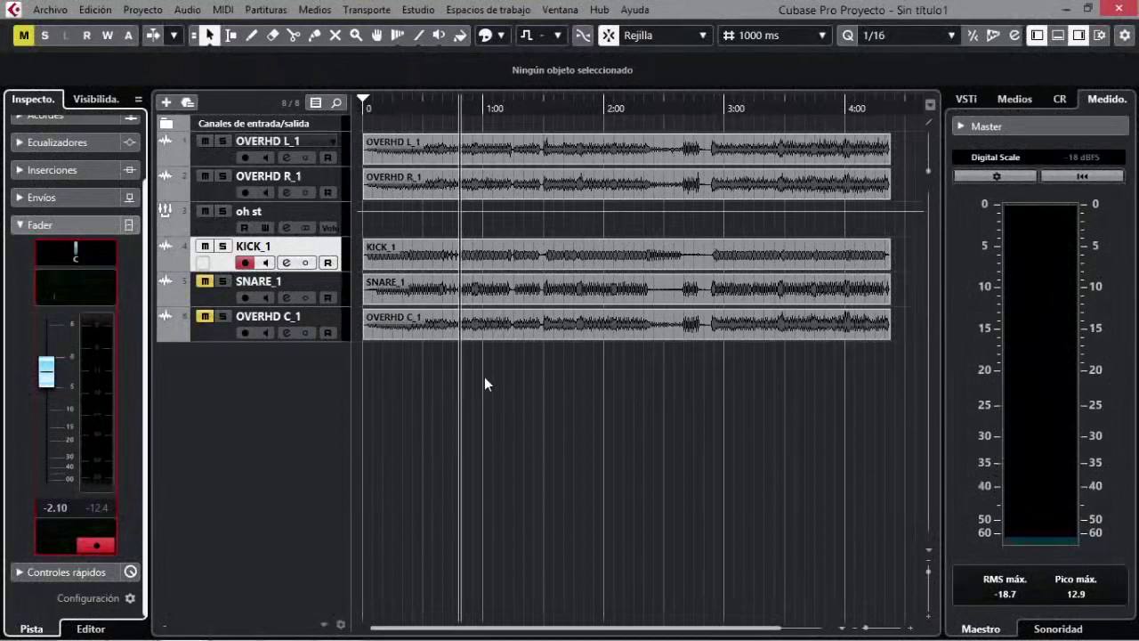
# Fine-tune the KICK_1 fader to -1.85 dB during playback, comparing the mix with the kick muted and unmuted.
pyautogui.press('space')
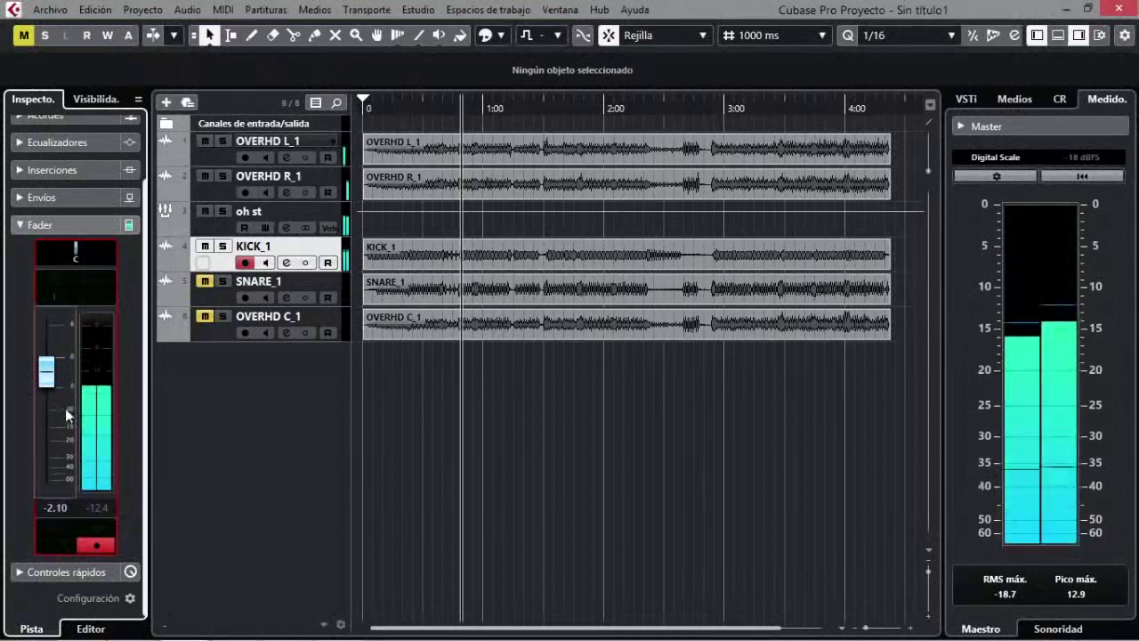
pyautogui.scroll(1, 45, 365)
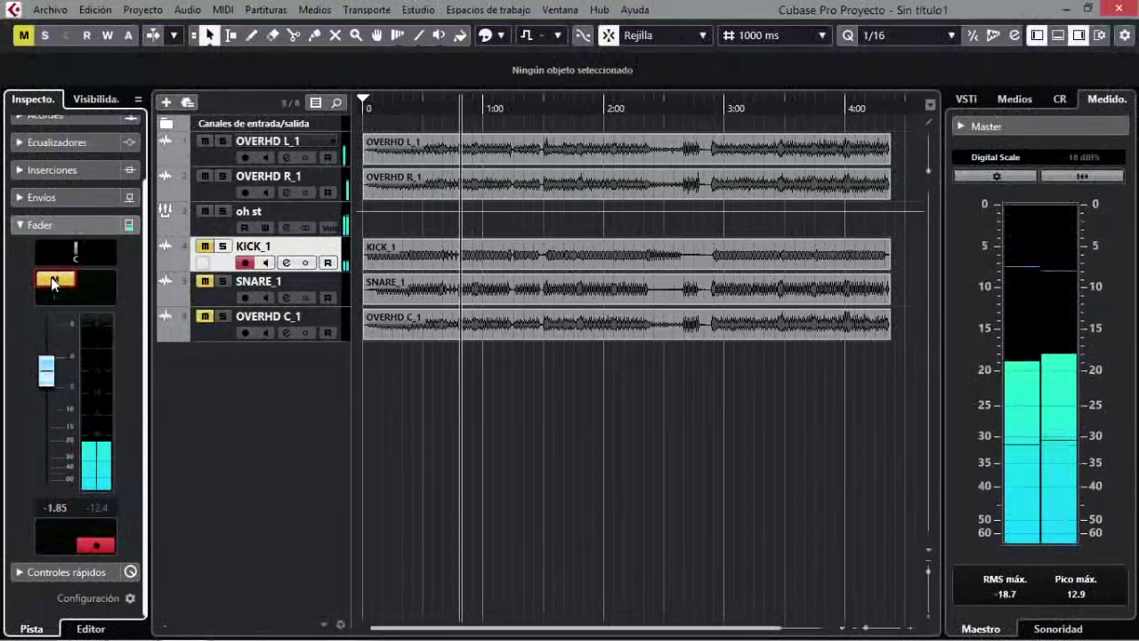
pyautogui.click(55, 281)
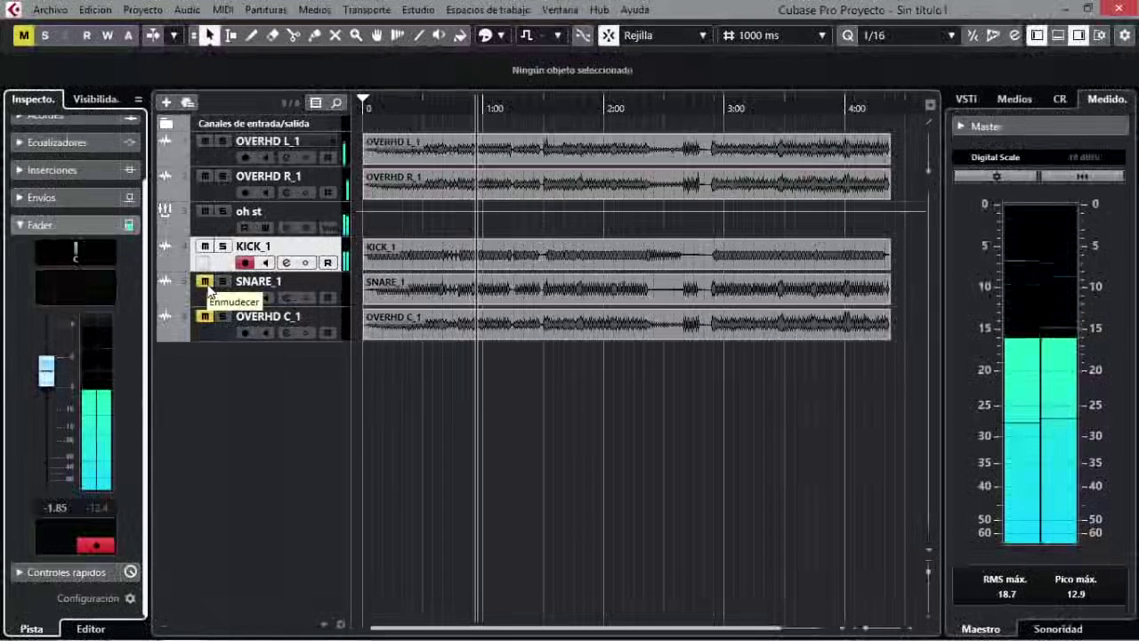
# Unmute SNARE_1, set its fader to -3.21 dB and compare the mix with the snare muted and unmuted.
pyautogui.click(206, 282)
pyautogui.click(210, 291)
pyautogui.moveTo(46, 366)
pyautogui.mouseDown()
pyautogui.moveTo(50, 514)
pyautogui.moveTo(59, 385)
pyautogui.mouseUp()
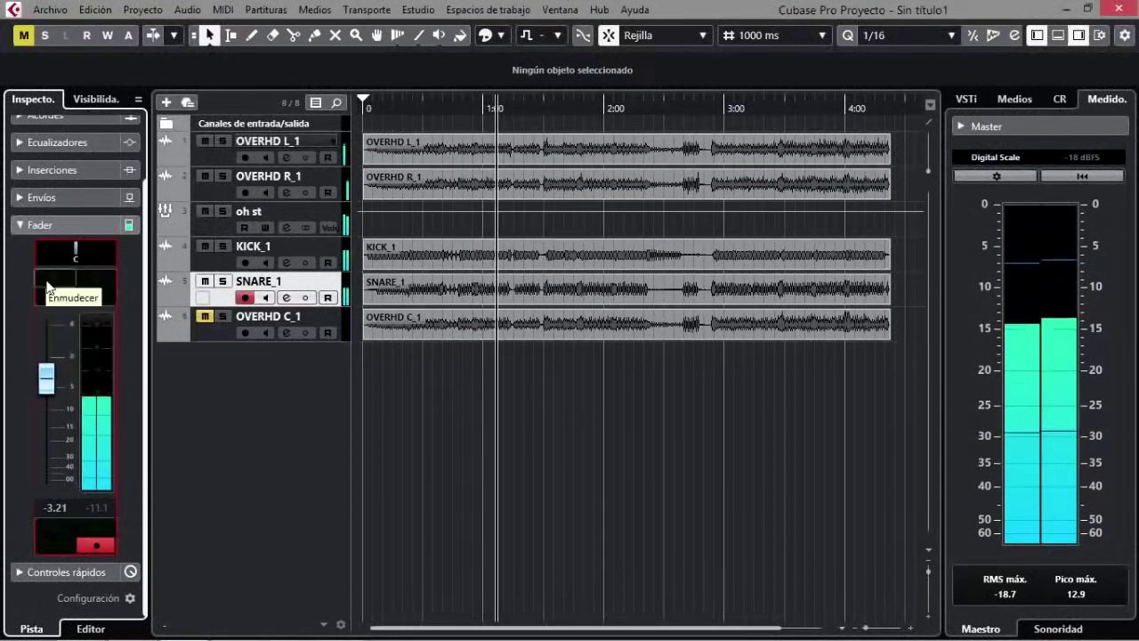
pyautogui.click(50, 283)
pyautogui.click(48, 283)
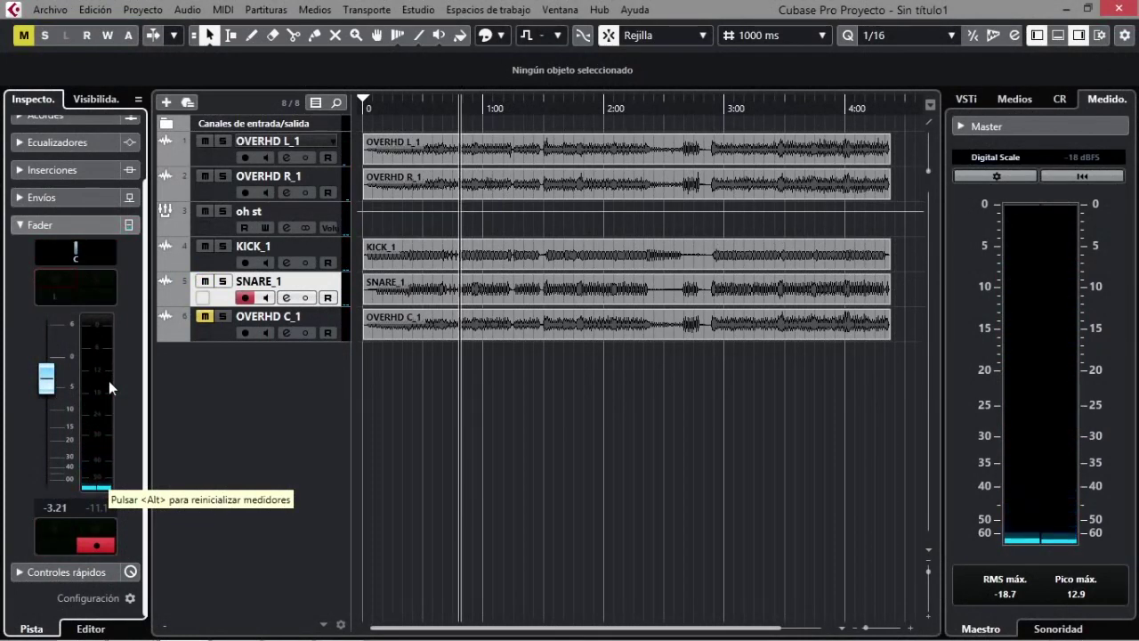
# Play the drum mix, set the Stereo Out fader to -1.28 dB in the MixConsole and hide the console.
pyautogui.press('space')
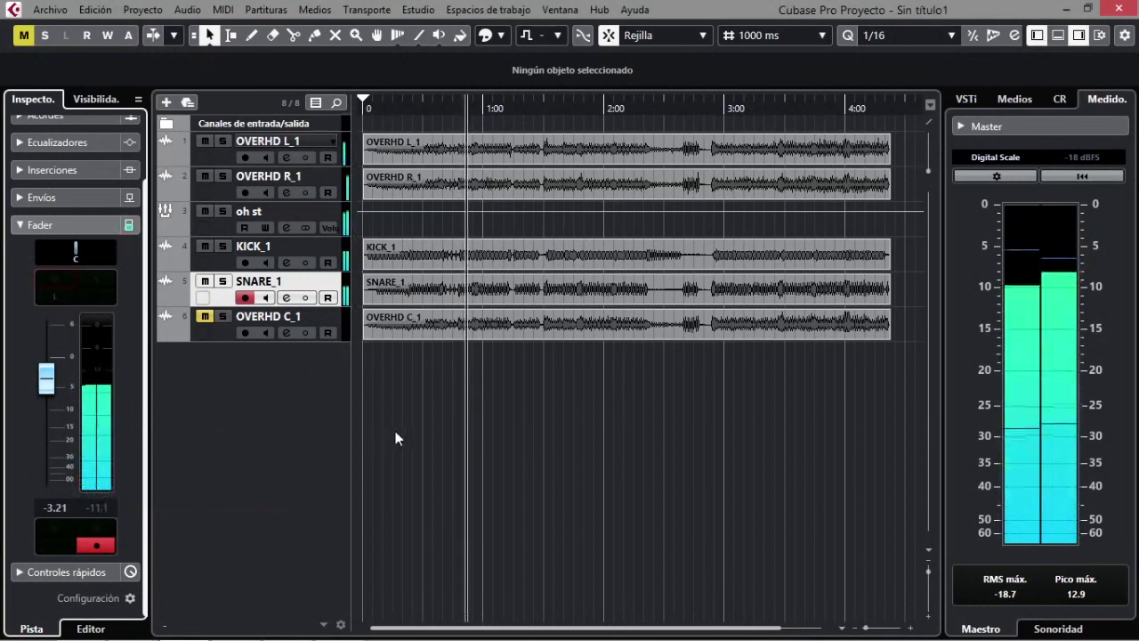
pyautogui.hotkey('ctrl', 'alt', 'e')
pyautogui.moveTo(730, 433); pyautogui.dragTo(728, 435)
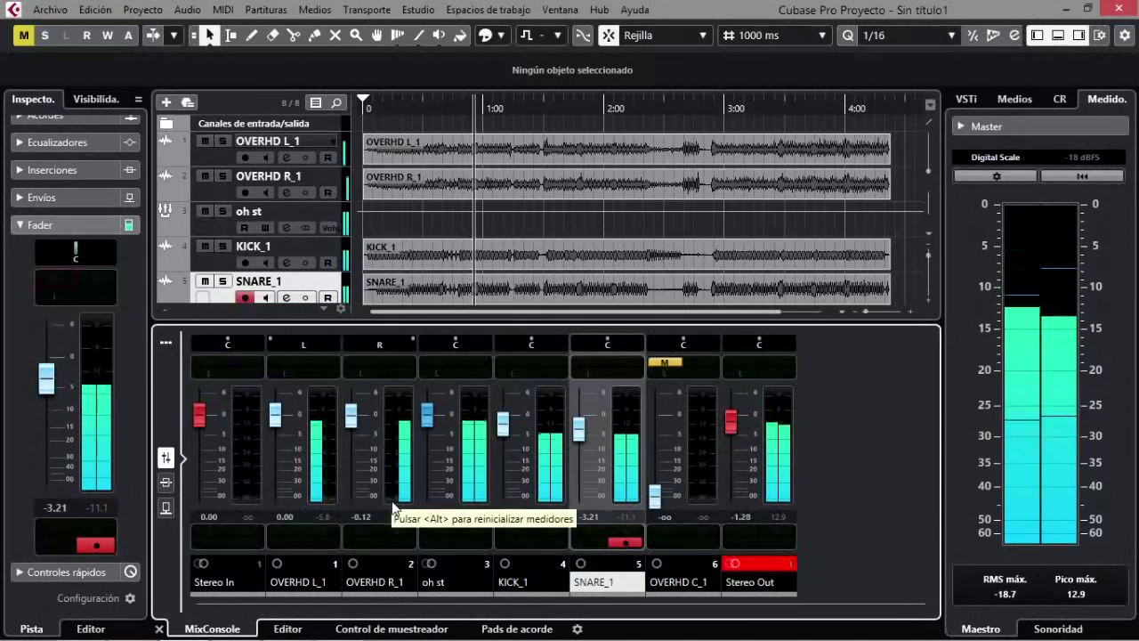
pyautogui.hotkey('ctrl', 'alt', 'e')
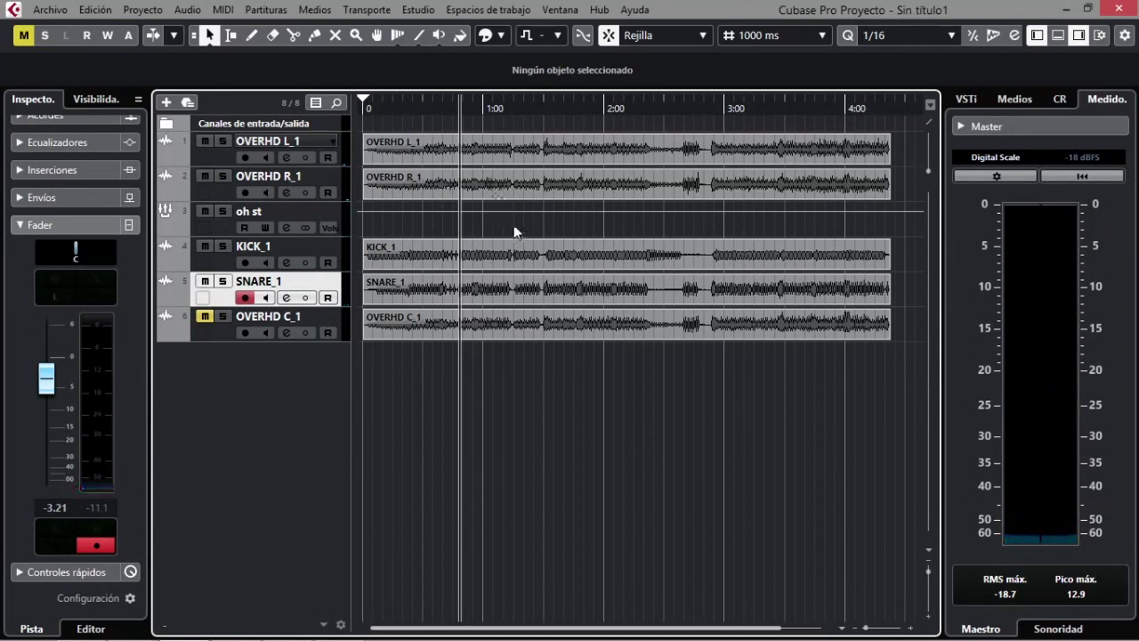
# Fine-tune the Stereo Out fader to -1.51 dB in the MixConsole during playback, close the console and keep auditioning the mix.
pyautogui.hotkey('alt', 'F3')
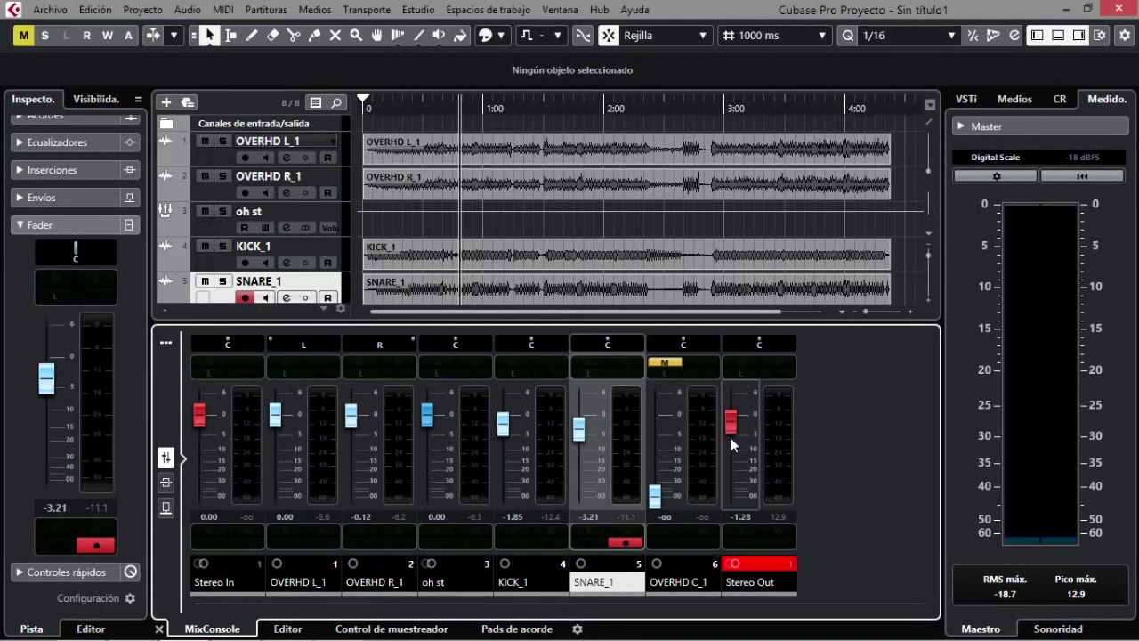
pyautogui.scroll(-1, 732, 445)
pyautogui.press('space')
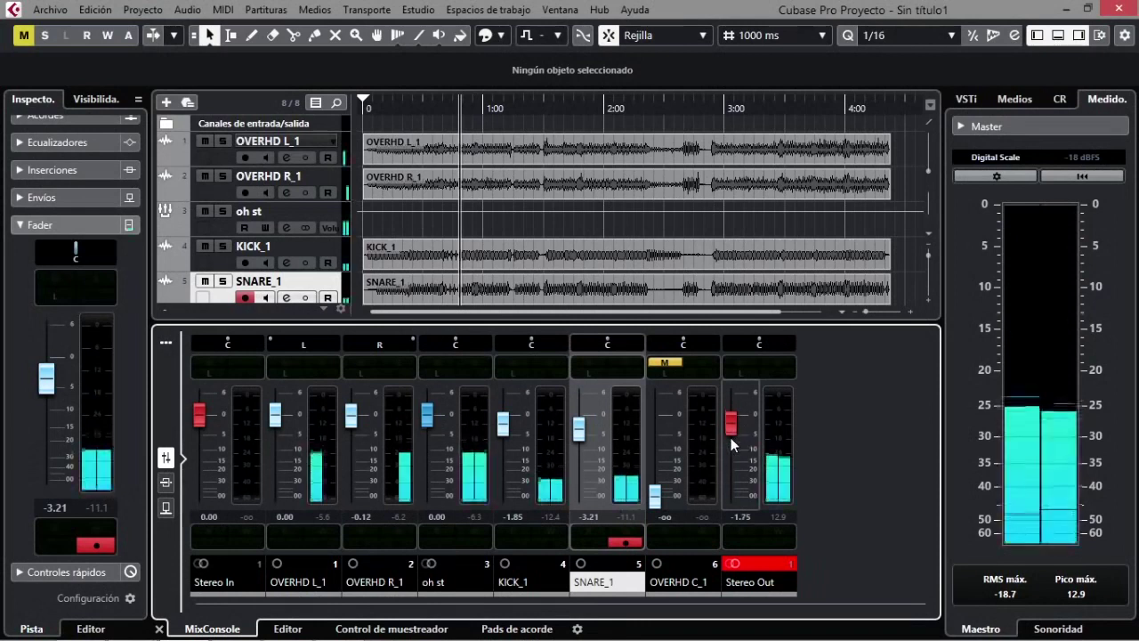
pyautogui.scroll(1, 735, 437)
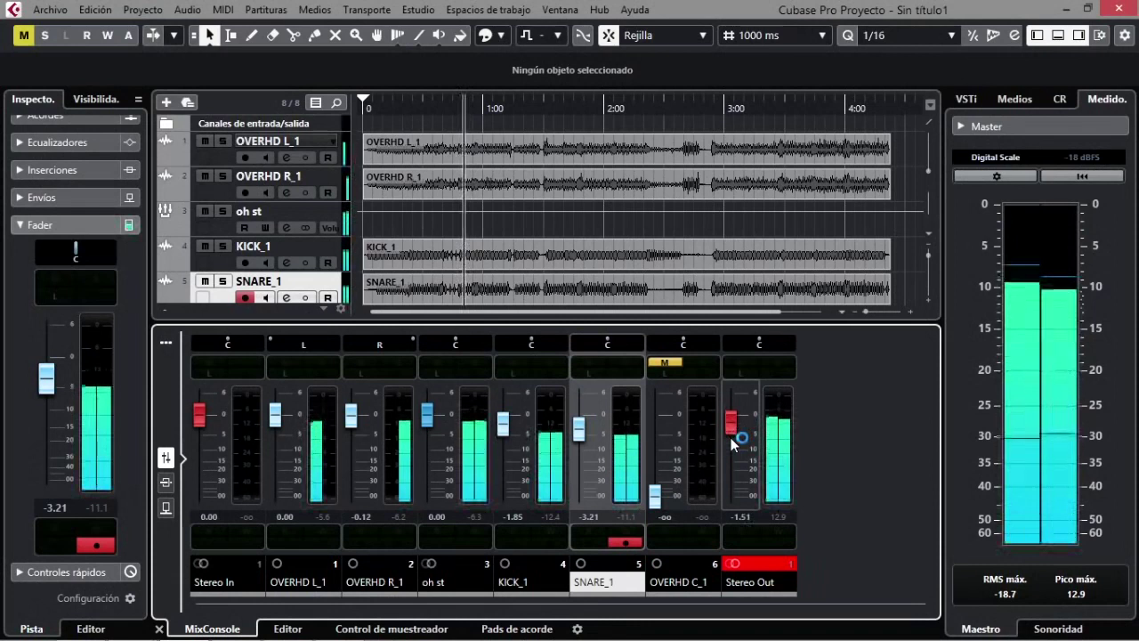
pyautogui.click(158, 629)
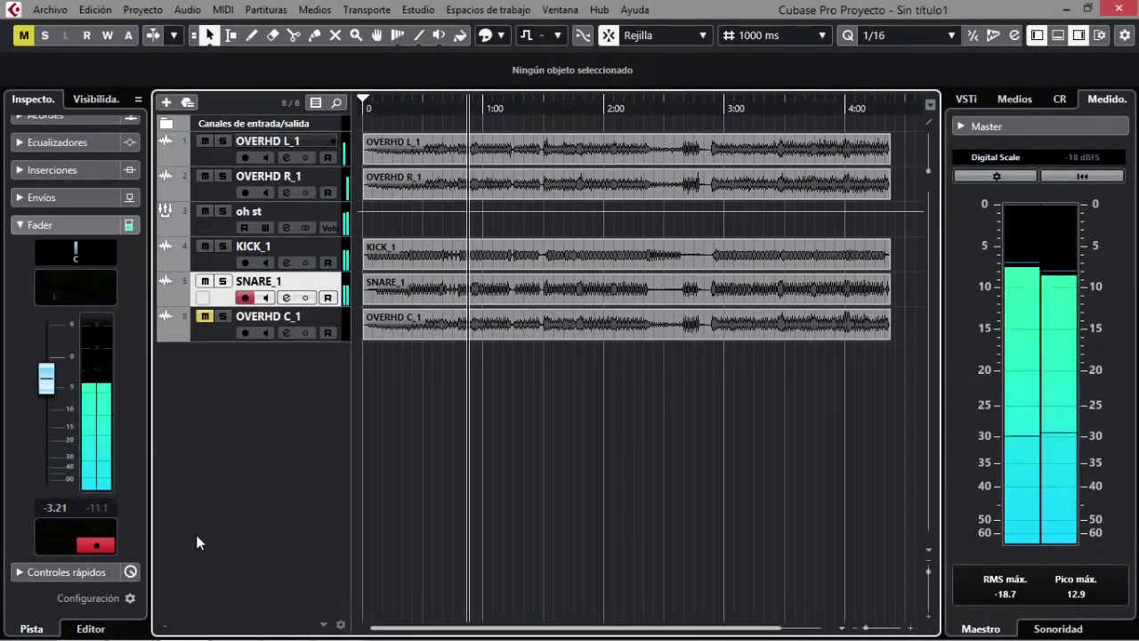
pyautogui.press('space')
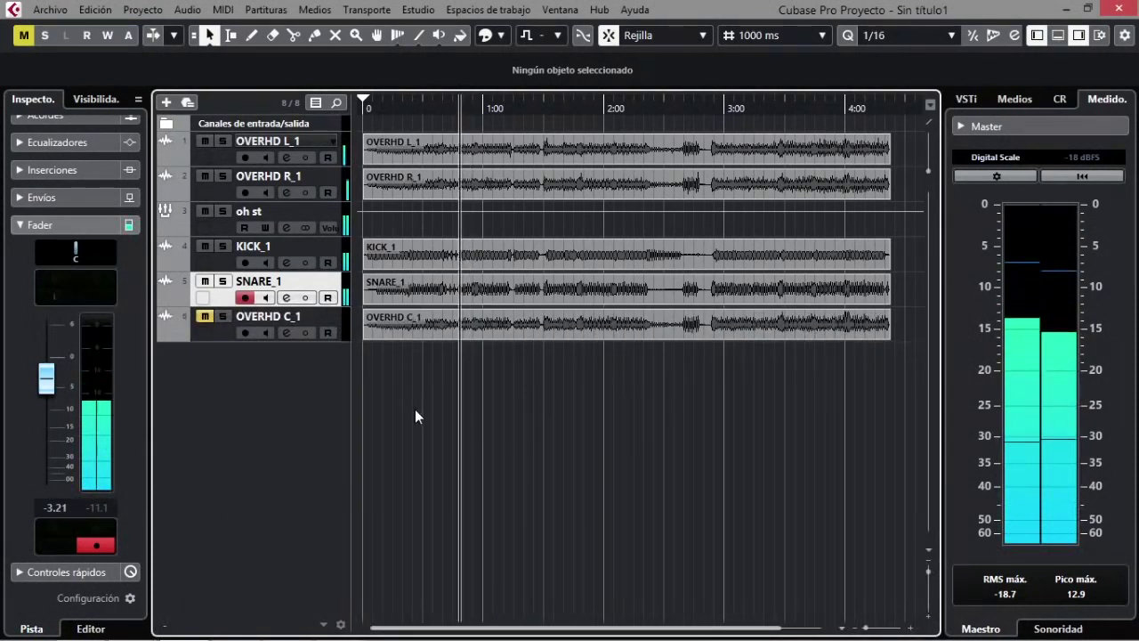